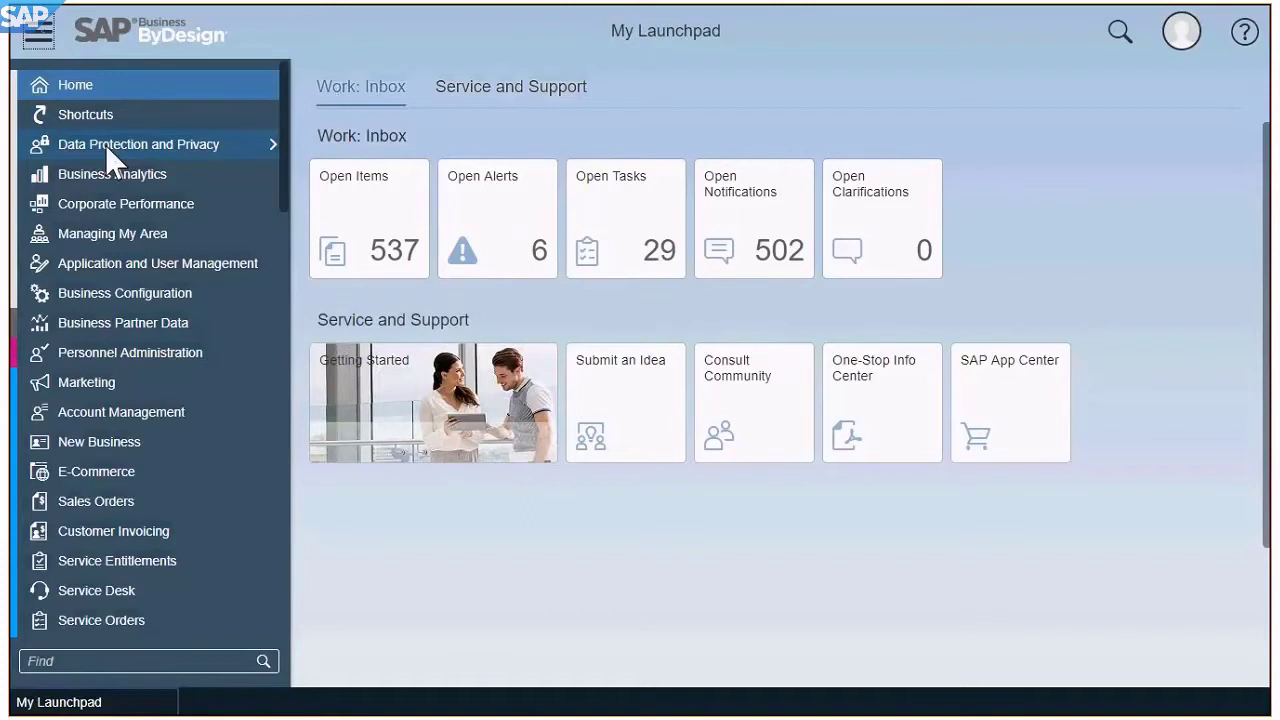
# - Open Personal Data Disclosure under Data Protection and Privacy and search all private accounts by the customer's last name
pyautogui.click(105, 145)
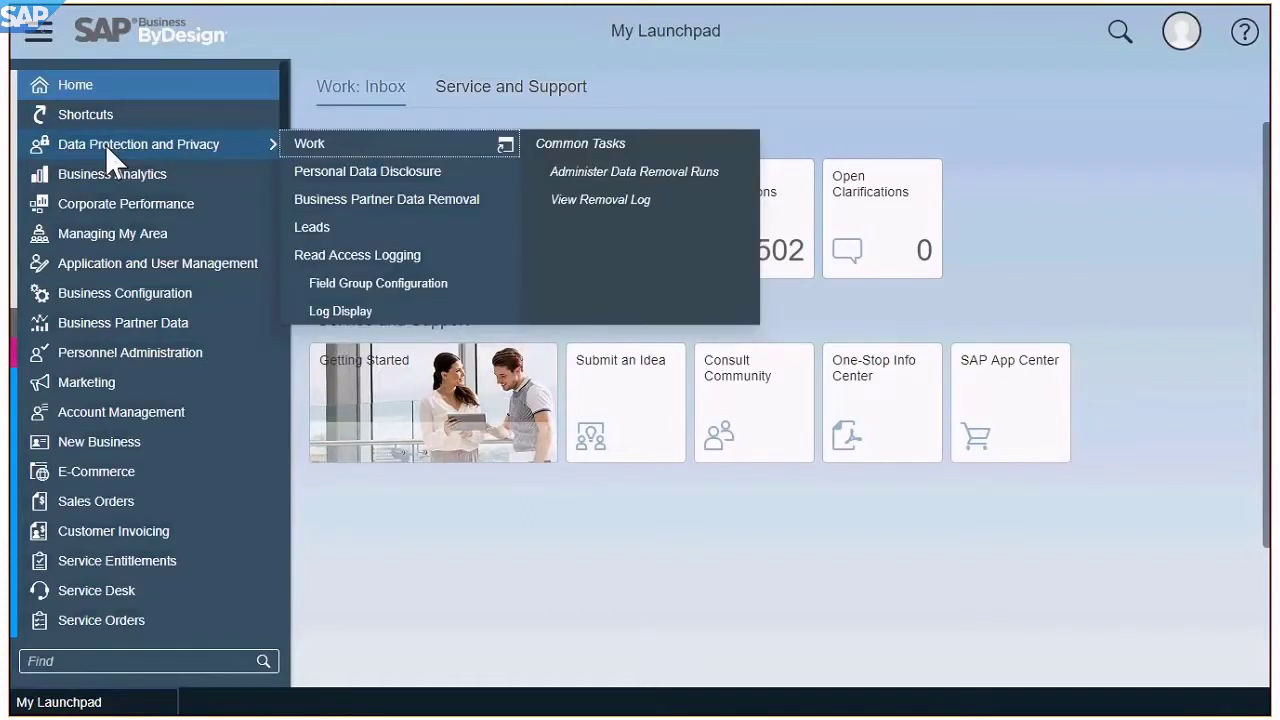
pyautogui.click(325, 172)
pyautogui.click(1076, 145)
pyautogui.write('s')
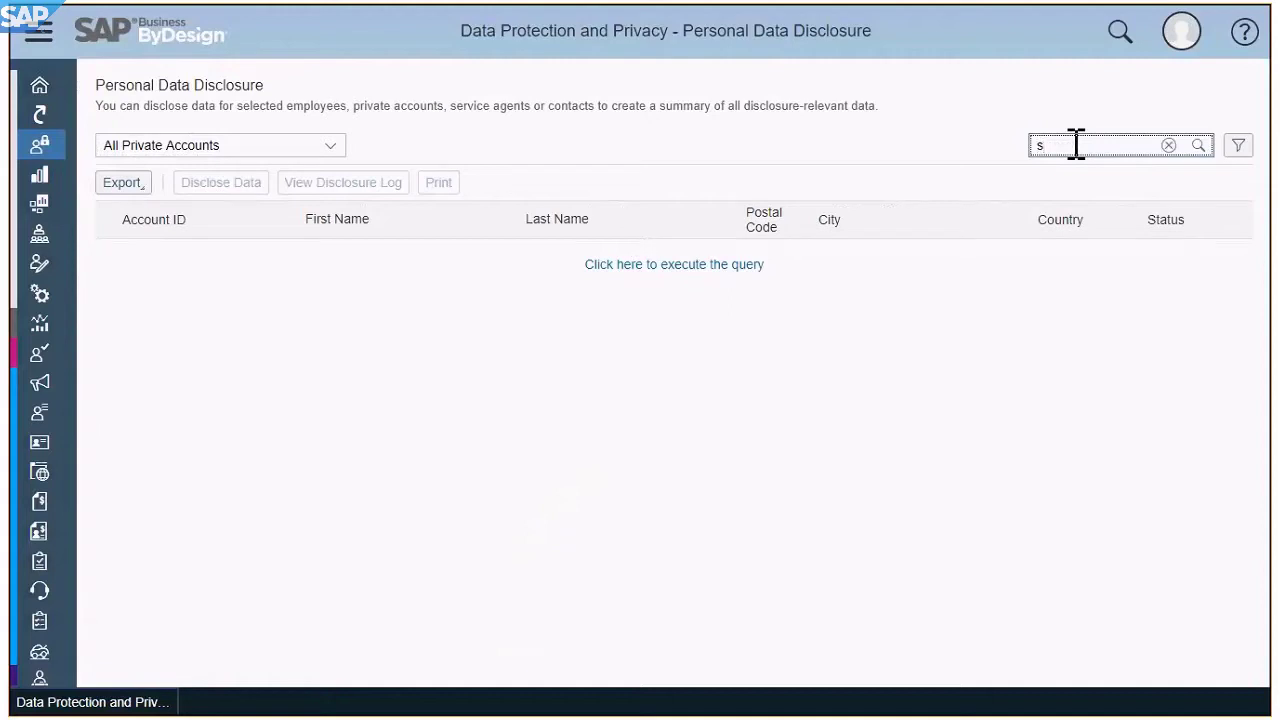
pyautogui.write('trummer')
pyautogui.press('Return')
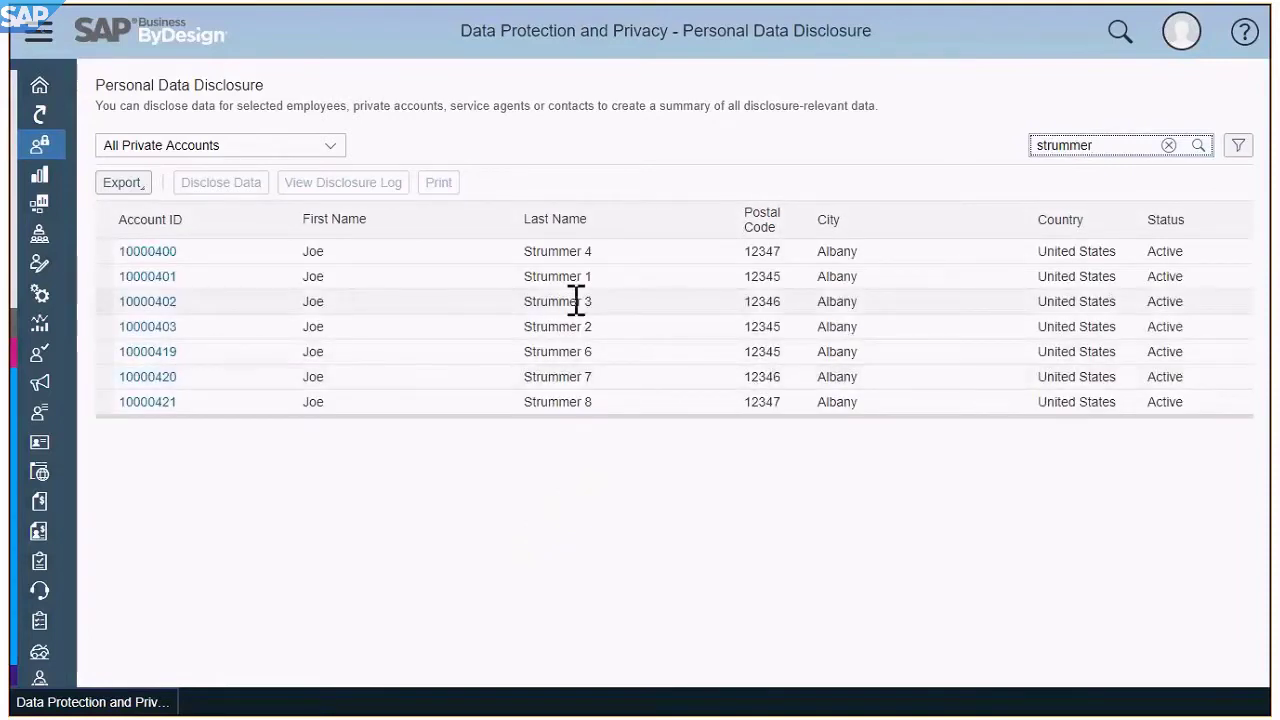
# - Disclose the personal data of the second private account in the results, accepting the logged access
pyautogui.click(105, 280)
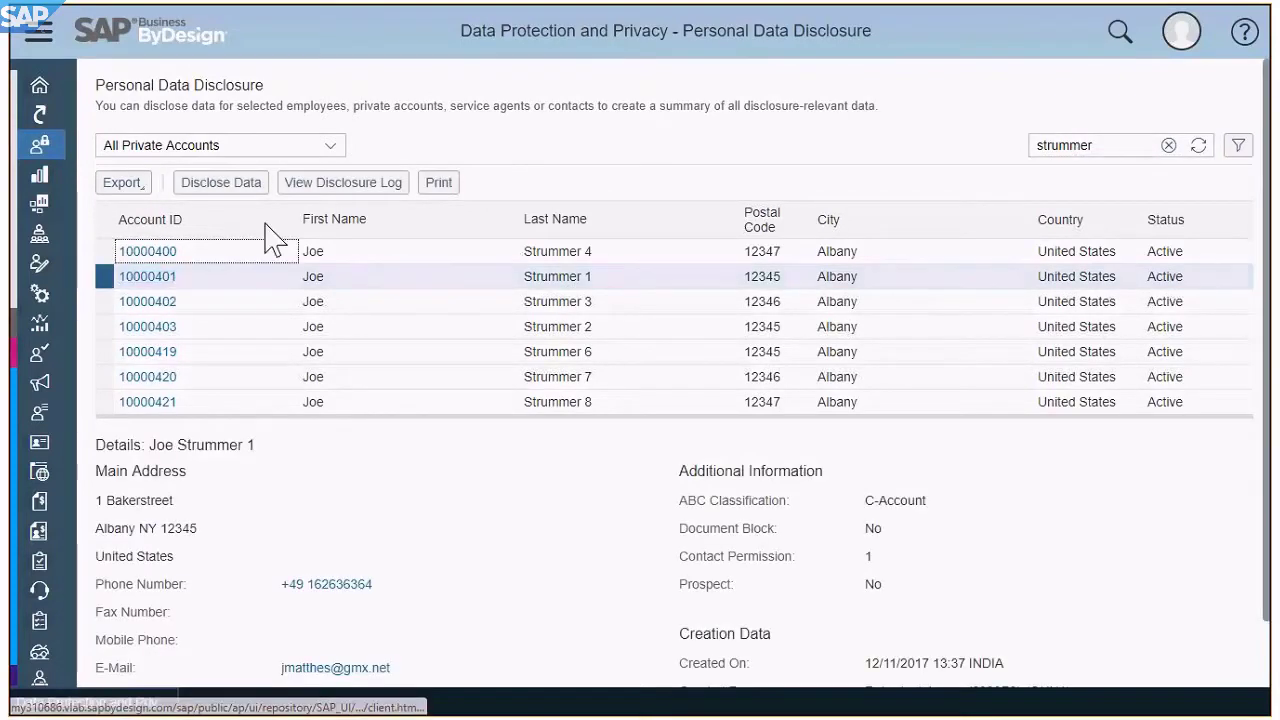
pyautogui.click(227, 192)
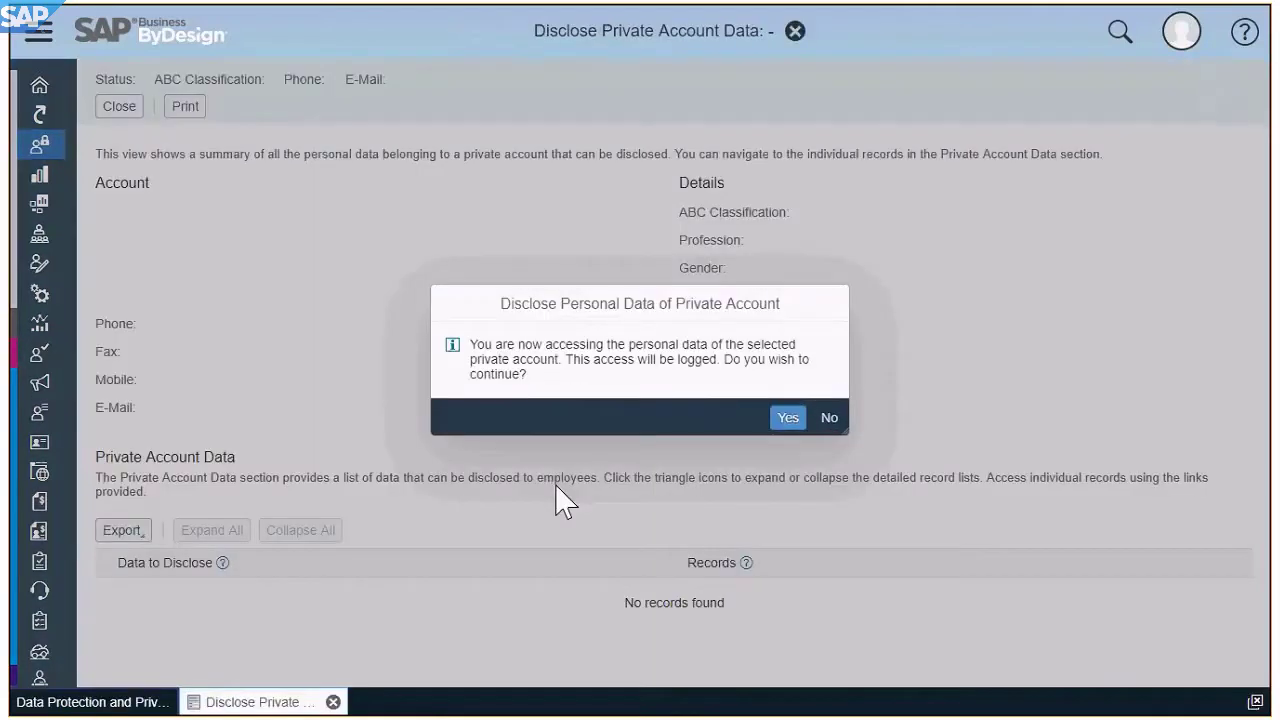
pyautogui.click(786, 418)
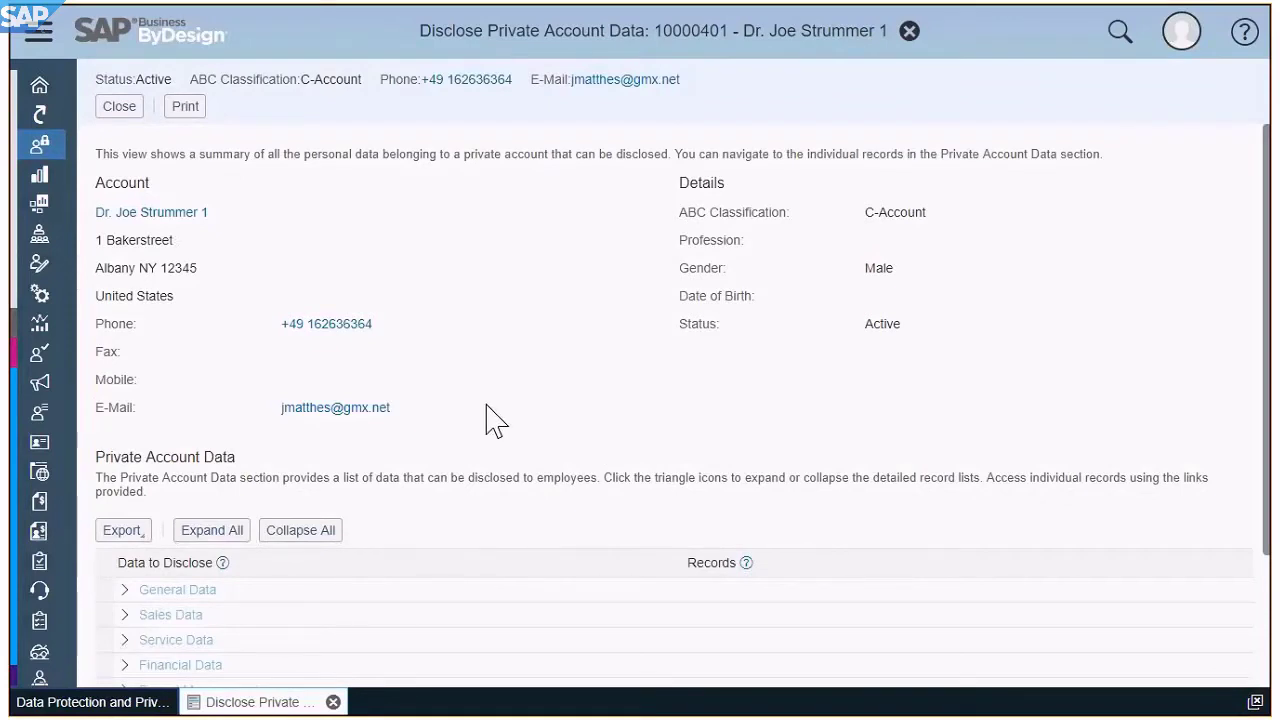
# - Expand Sales Data and its Activities group in the disclosed account data and review their record lists
pyautogui.scroll(-3, 487, 407)
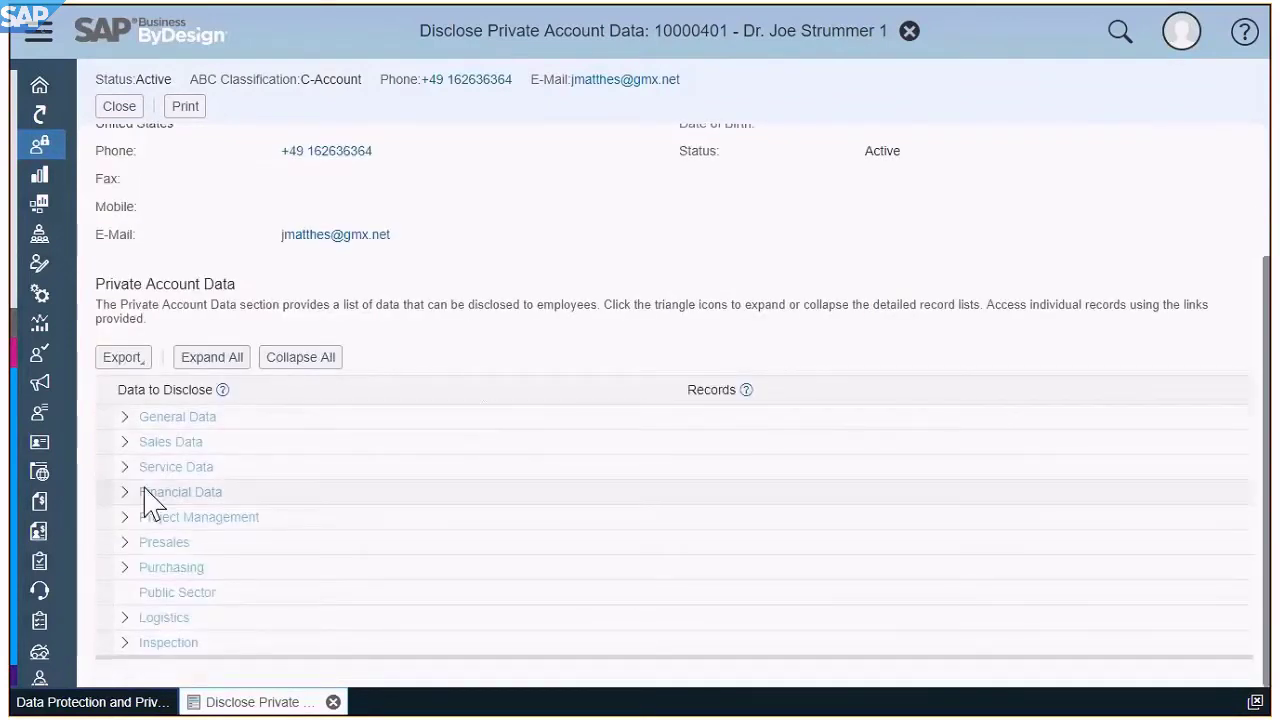
pyautogui.click(125, 442)
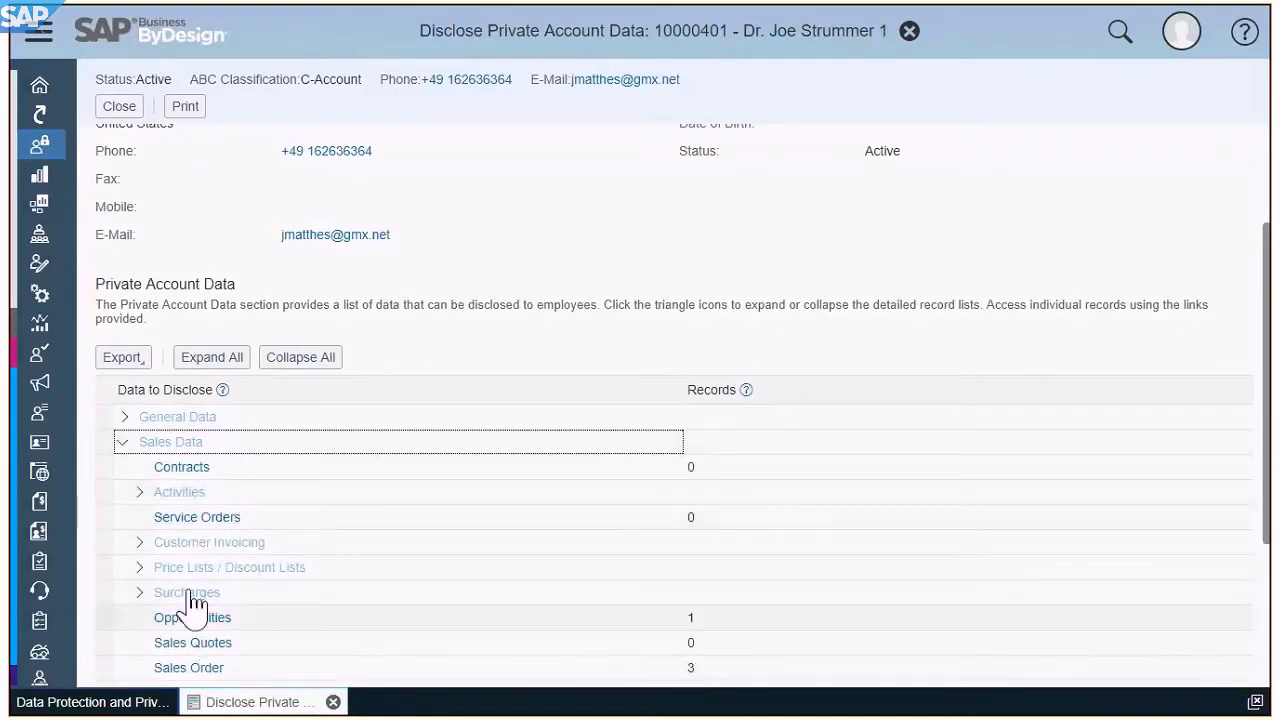
pyautogui.click(140, 492)
pyautogui.scroll(-1, 474, 552)
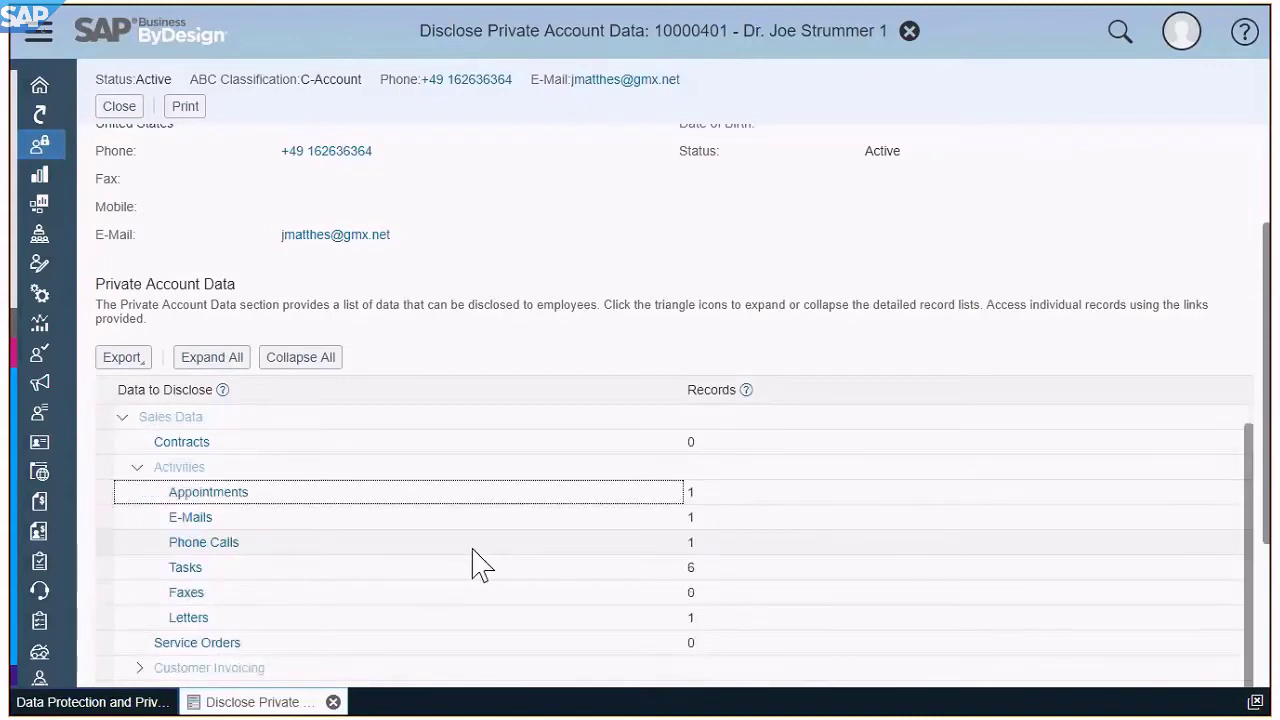
pyautogui.scroll(-2, 440, 530)
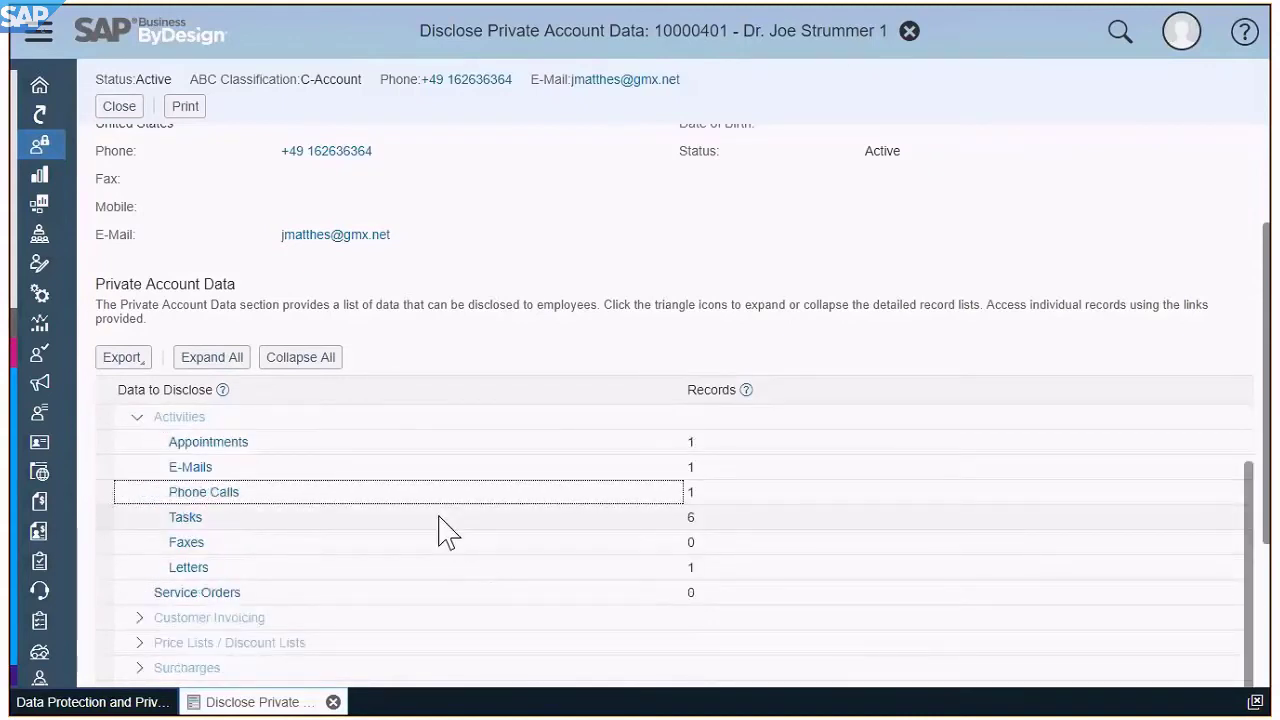
pyautogui.scroll(-4, 447, 533)
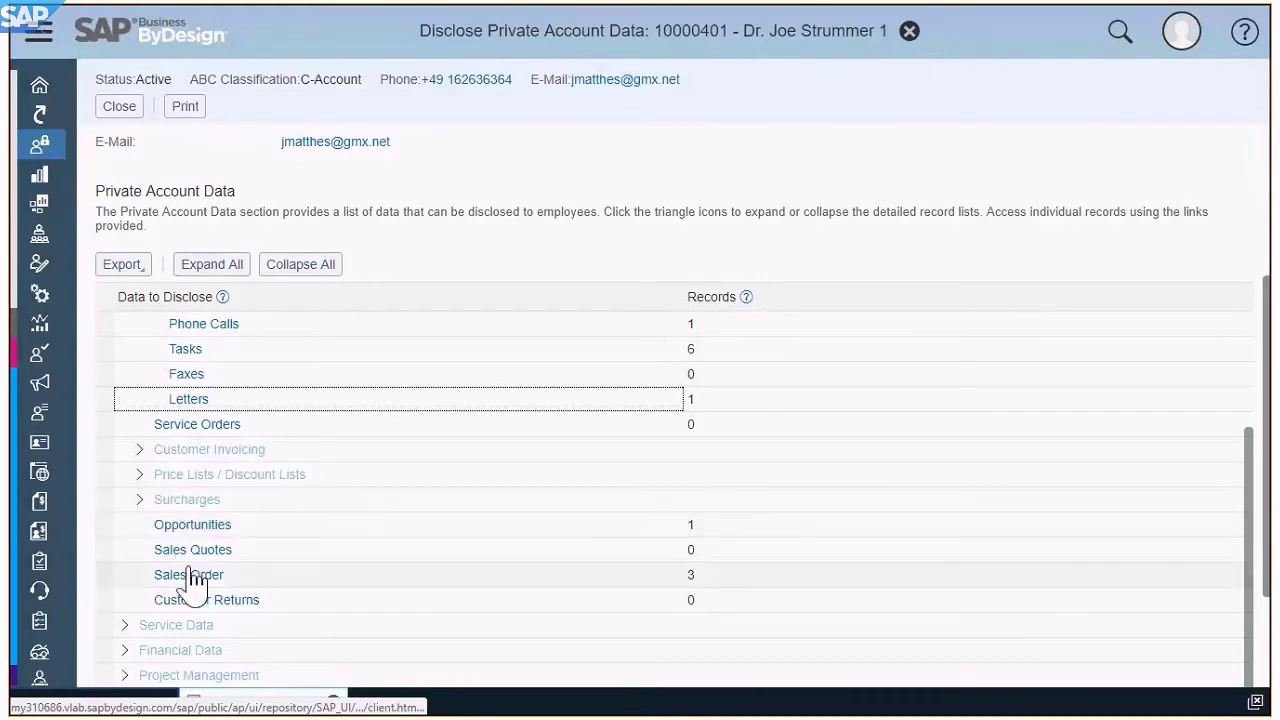
# - View the account's Sales Order records, then return to the disclosure summary and close it
pyautogui.click(191, 577)
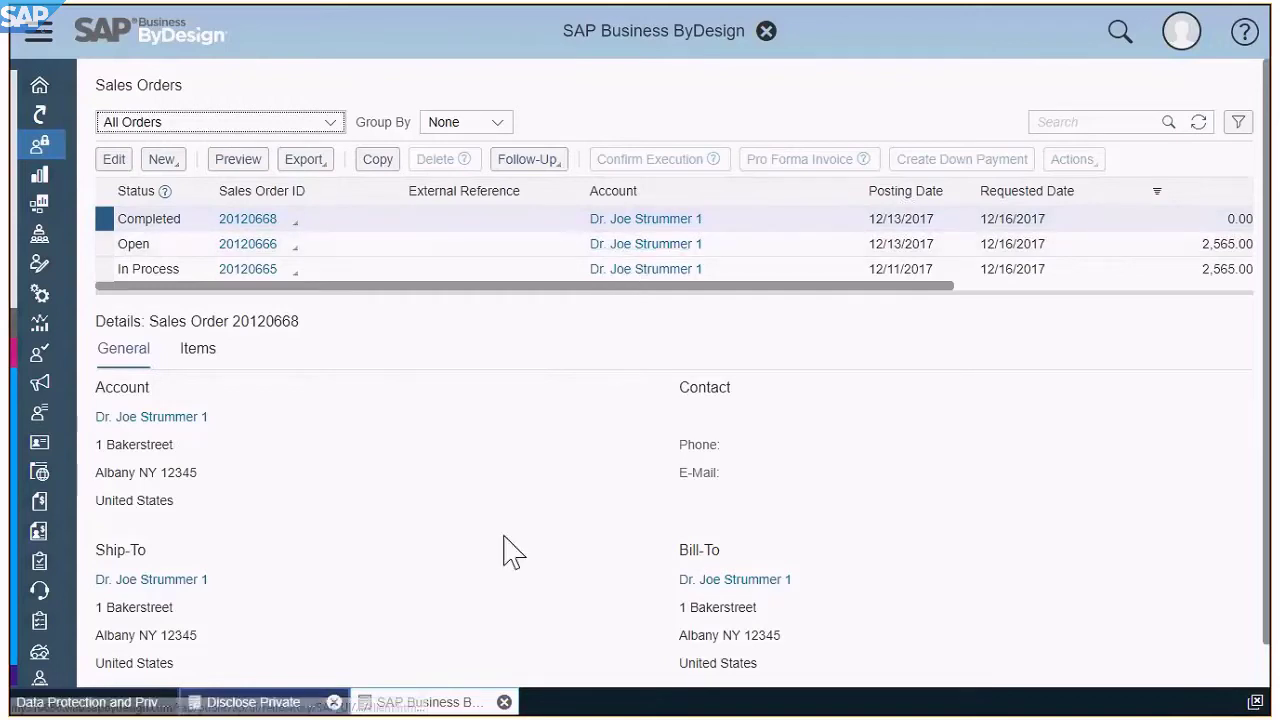
pyautogui.click(272, 702)
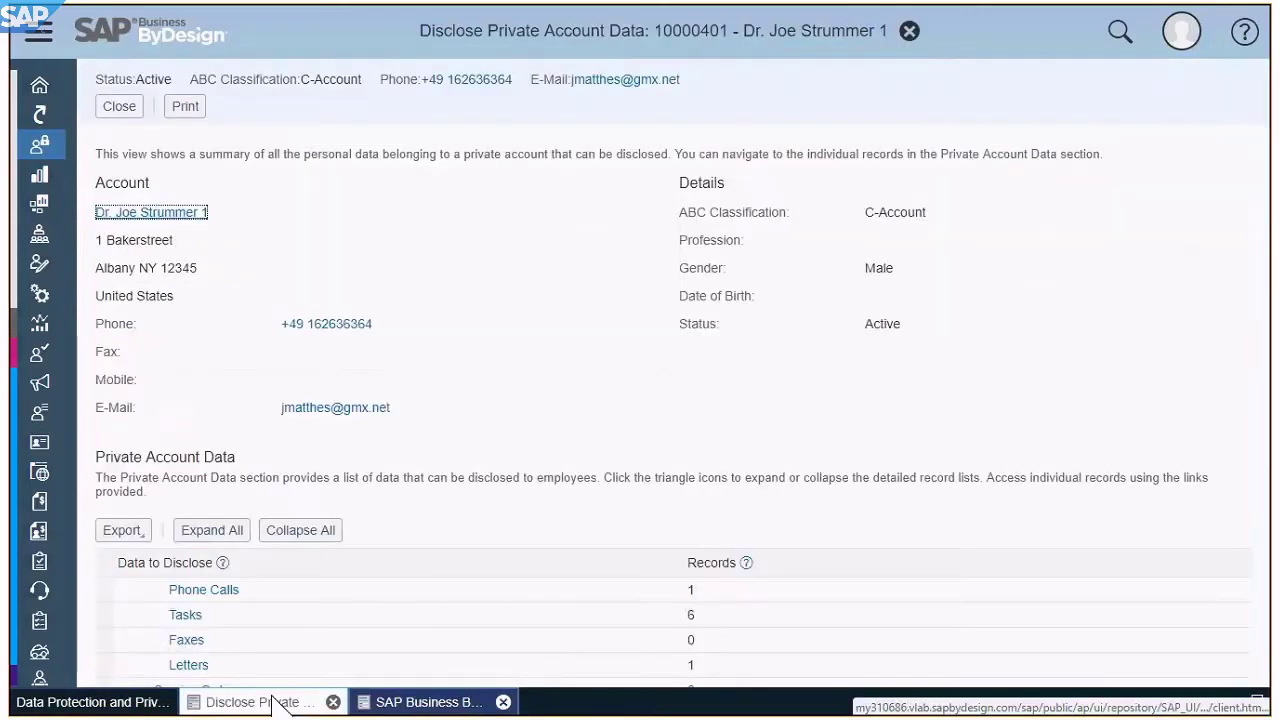
pyautogui.click(125, 108)
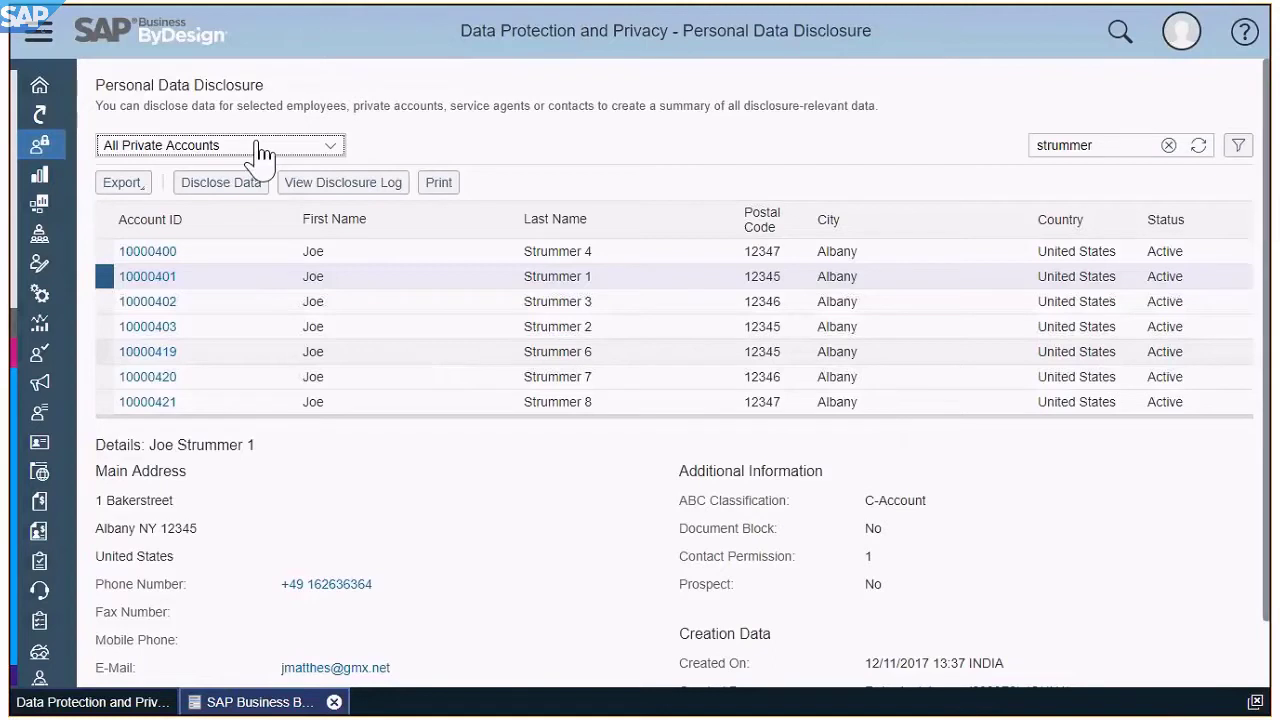
# - Open Business Partner Data Removal and switch the list to All Business Partners
pyautogui.moveTo(40, 143)
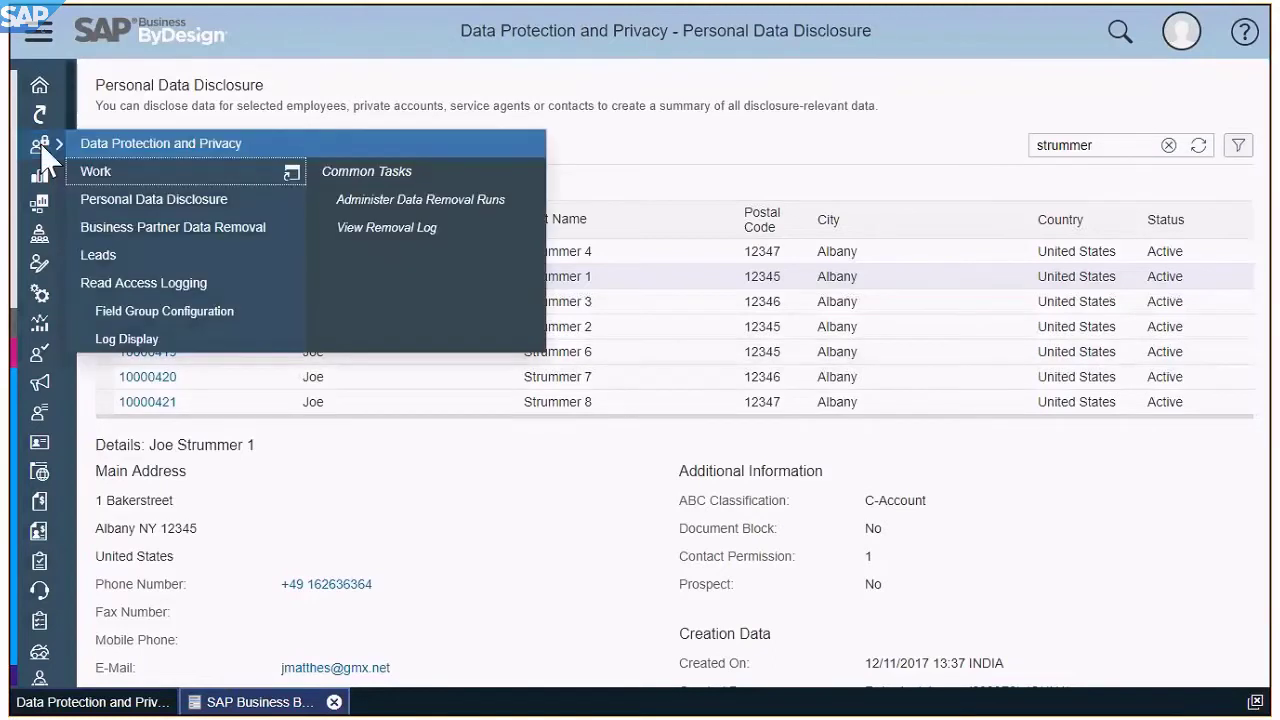
pyautogui.click(119, 226)
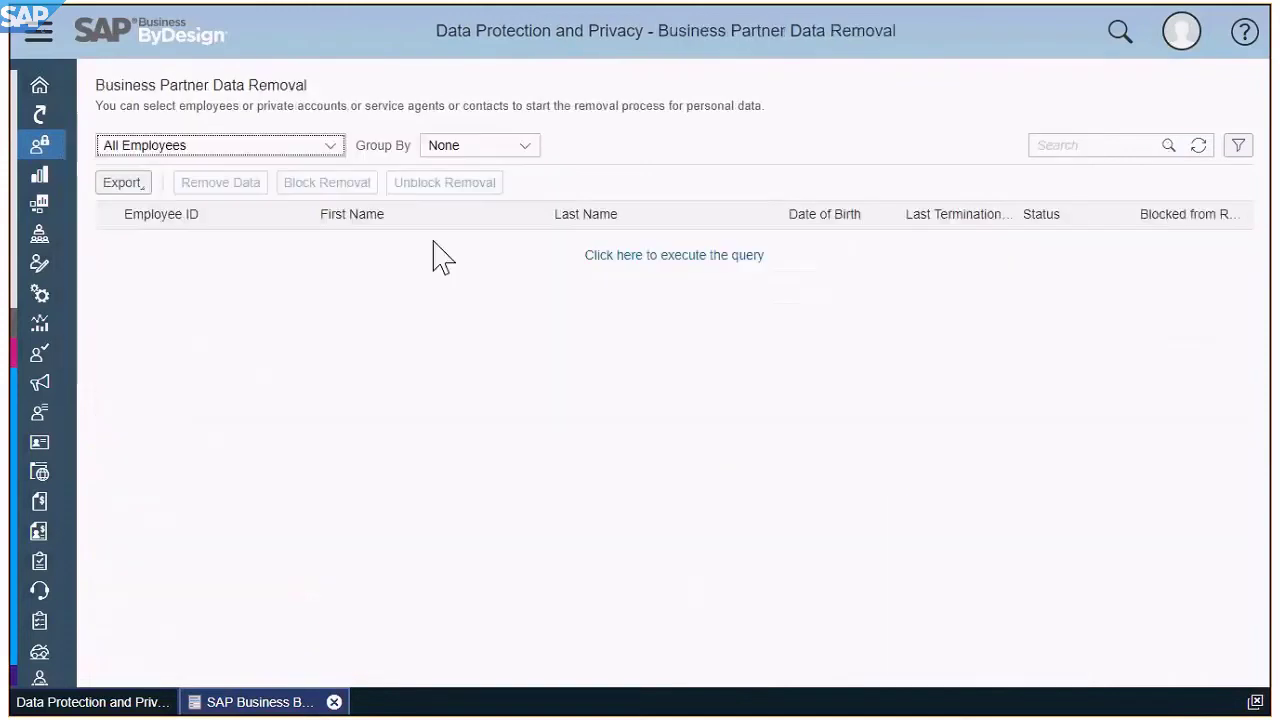
pyautogui.click(333, 150)
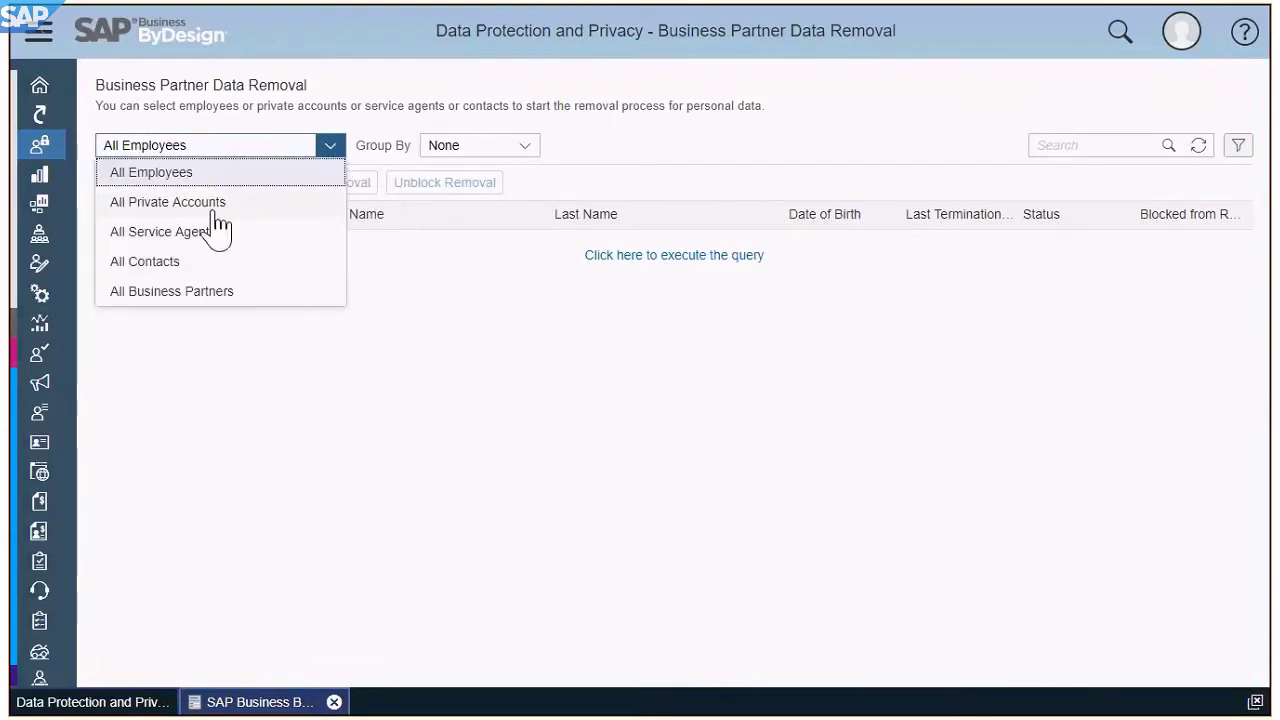
pyautogui.click(217, 300)
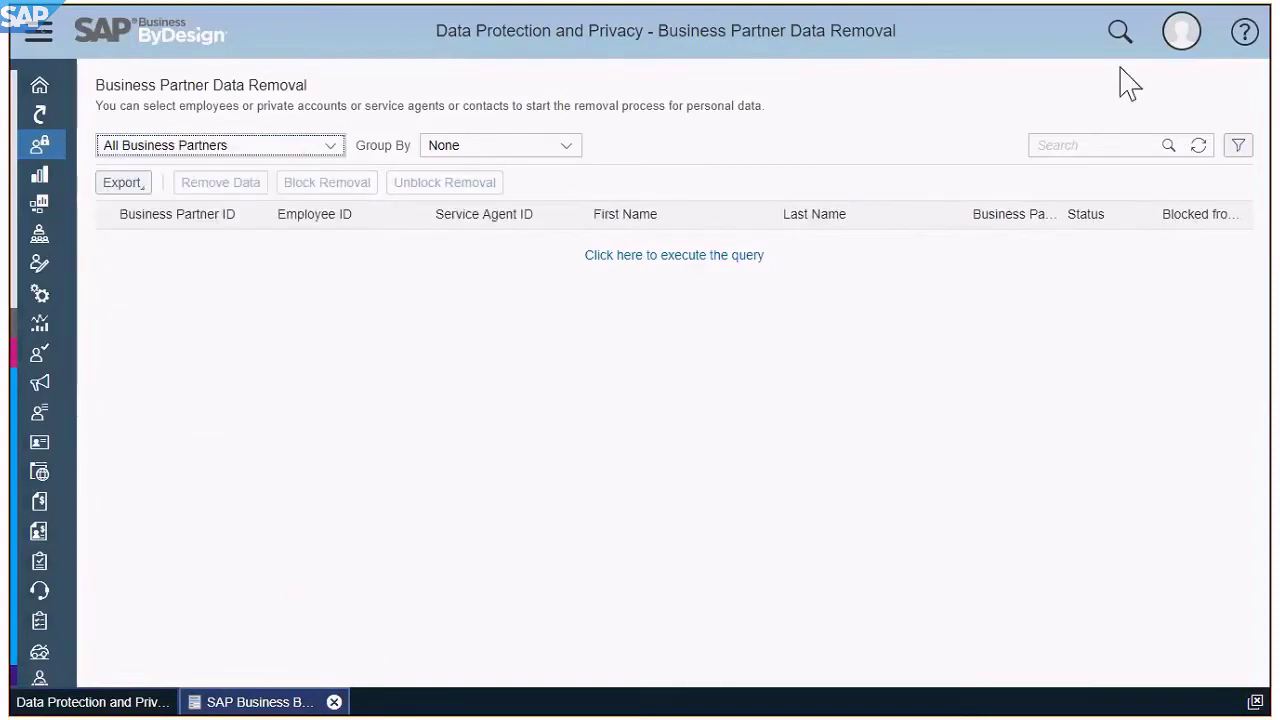
# - Search the business partners by the customer's last name
pyautogui.click(1076, 146)
pyautogui.write('s')
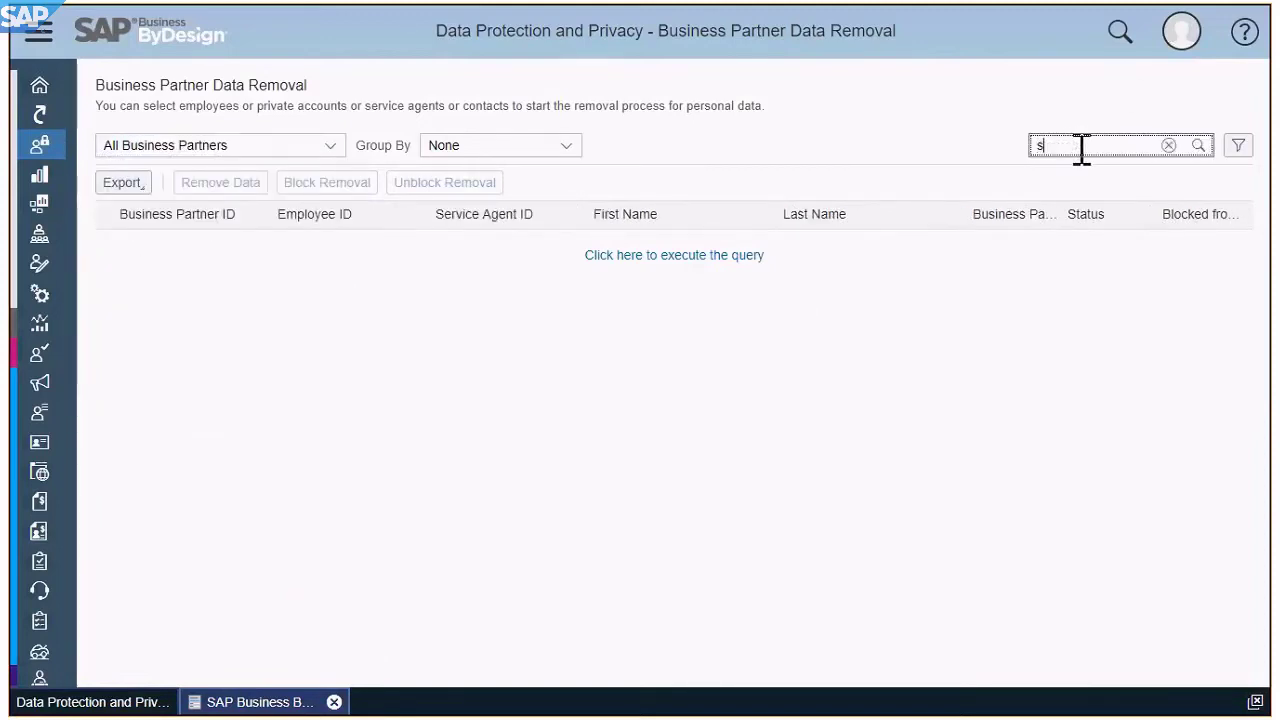
pyautogui.write('trummer')
pyautogui.press('Return')
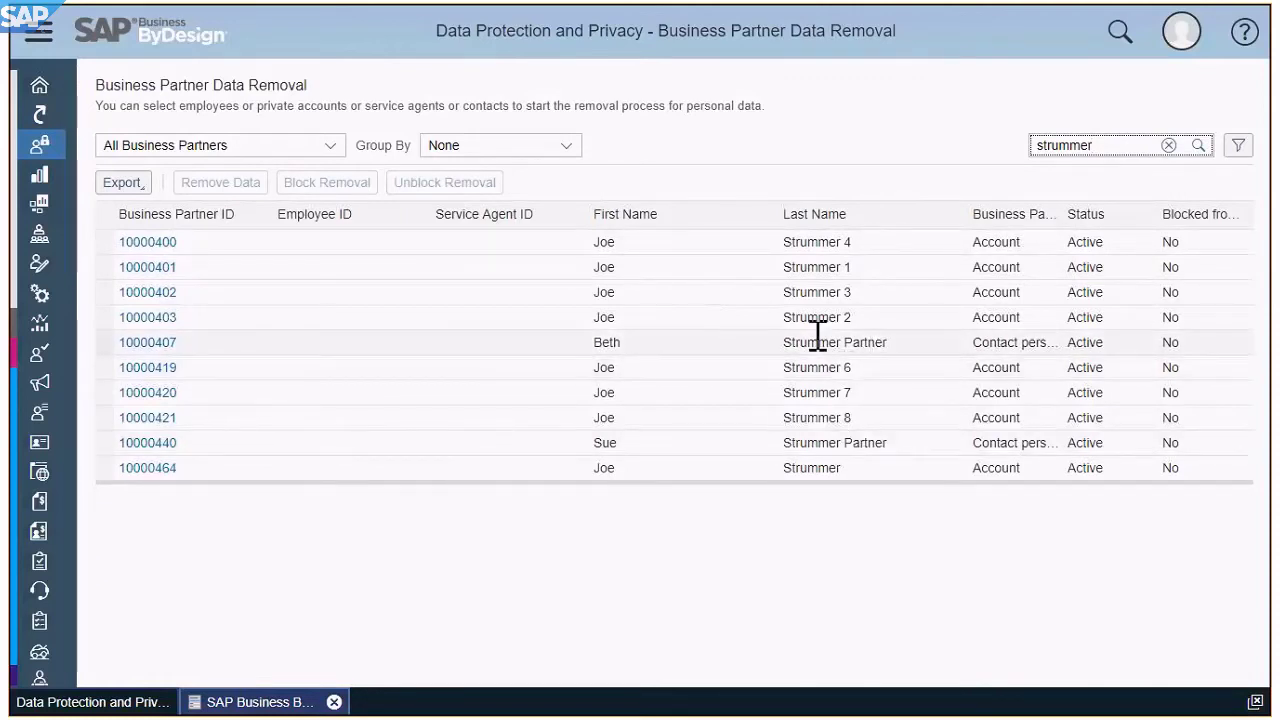
# - Start Remove Data for the second business partner, decline the irreversible removal and close the removal view
pyautogui.click(111, 264)
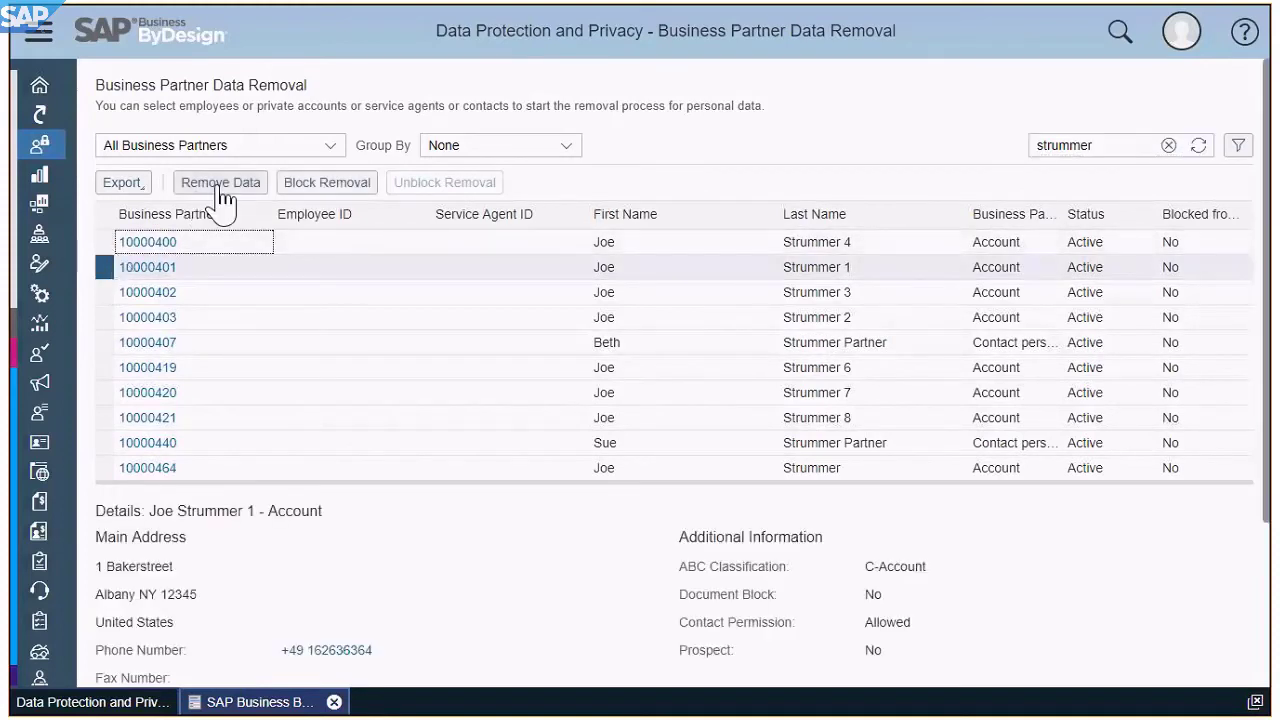
pyautogui.click(203, 267)
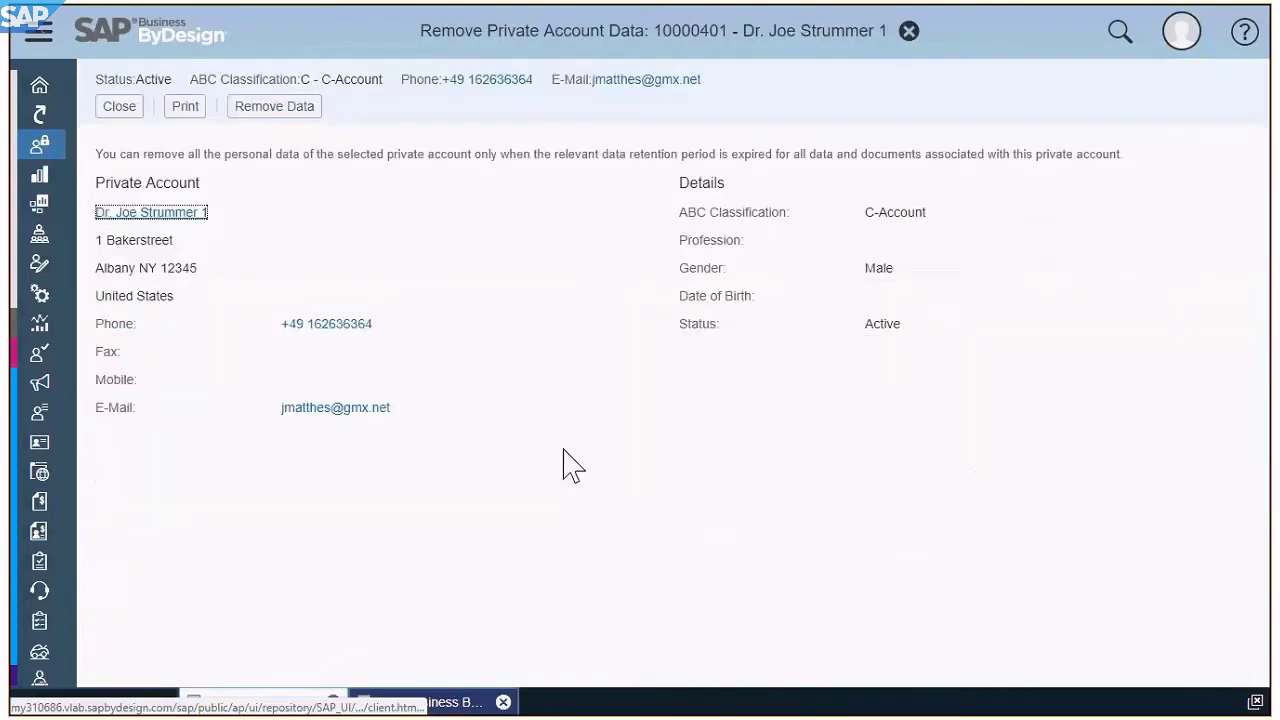
pyautogui.click(272, 120)
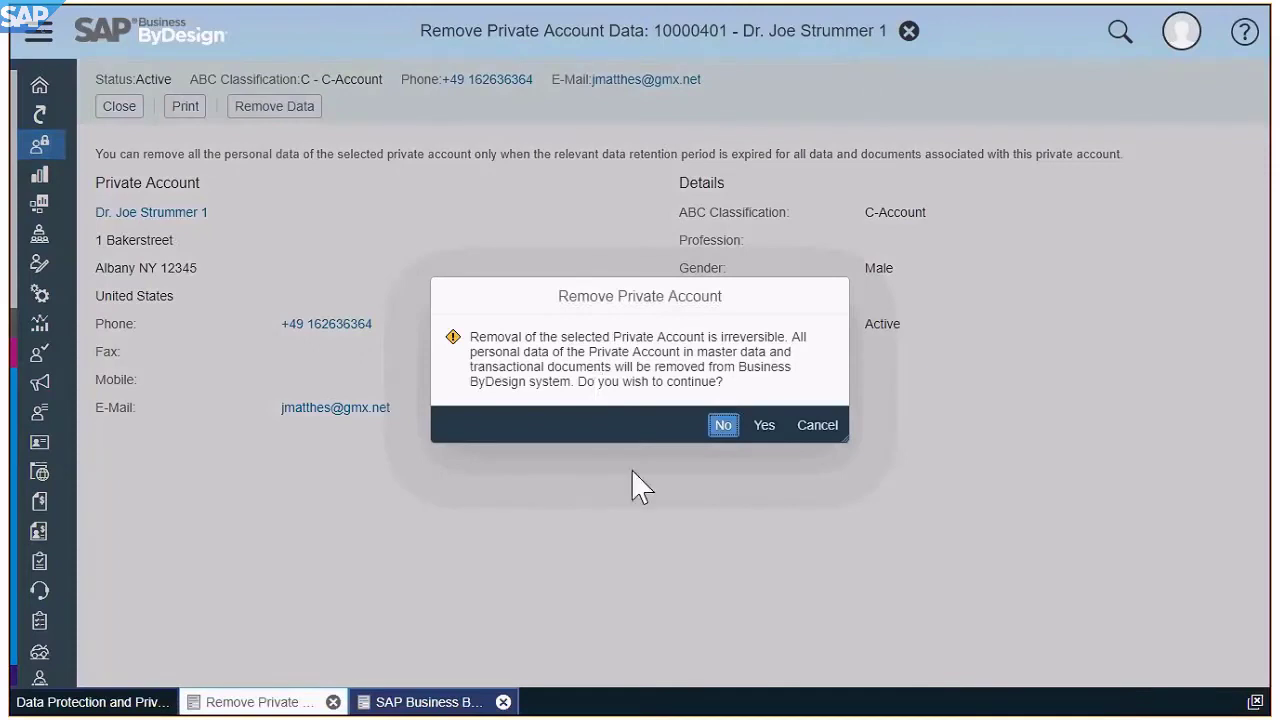
pyautogui.click(722, 428)
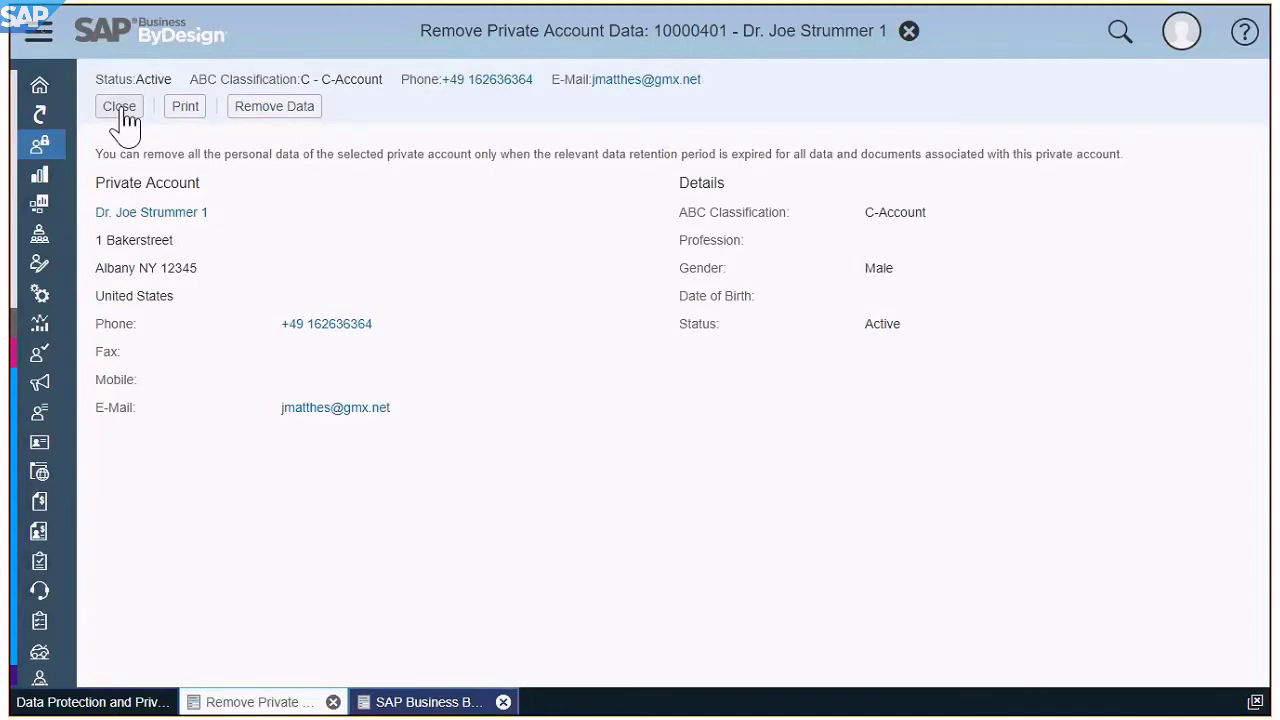
pyautogui.click(120, 110)
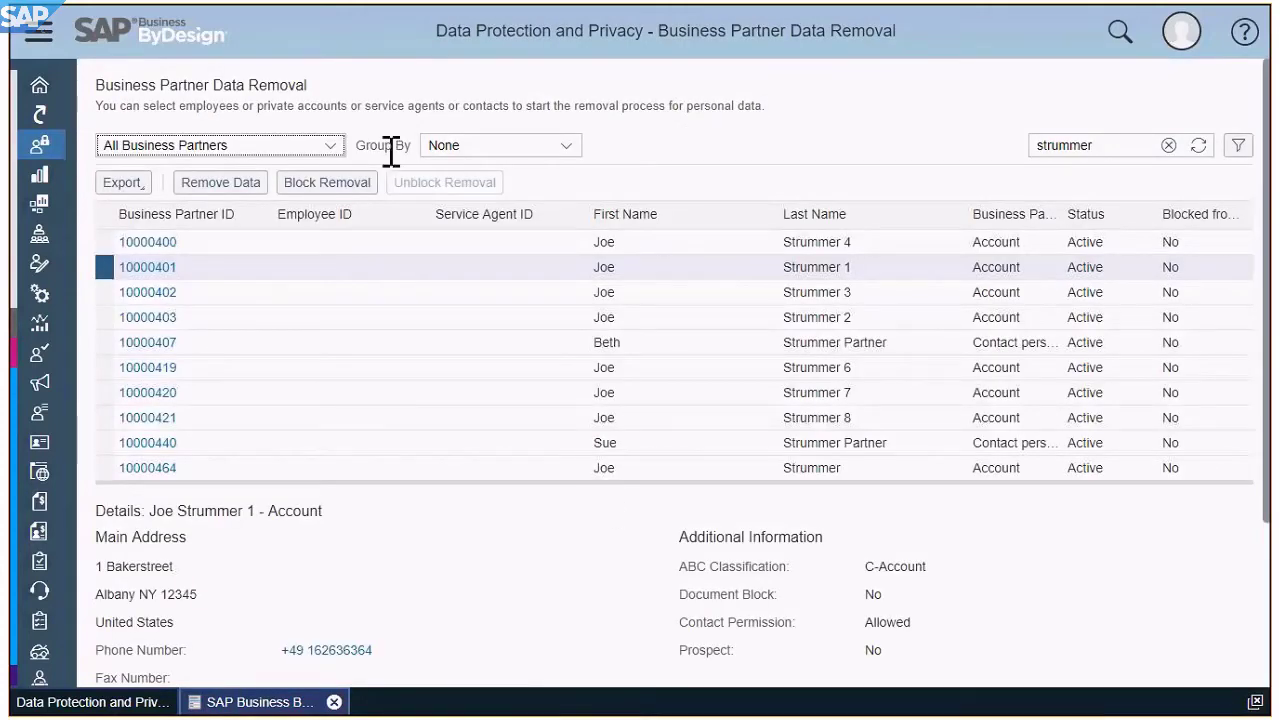
# - Start Block Removal for the selected business partner with blocking reason 01 - Legal Reason, and cancel the blocking
pyautogui.click(343, 190)
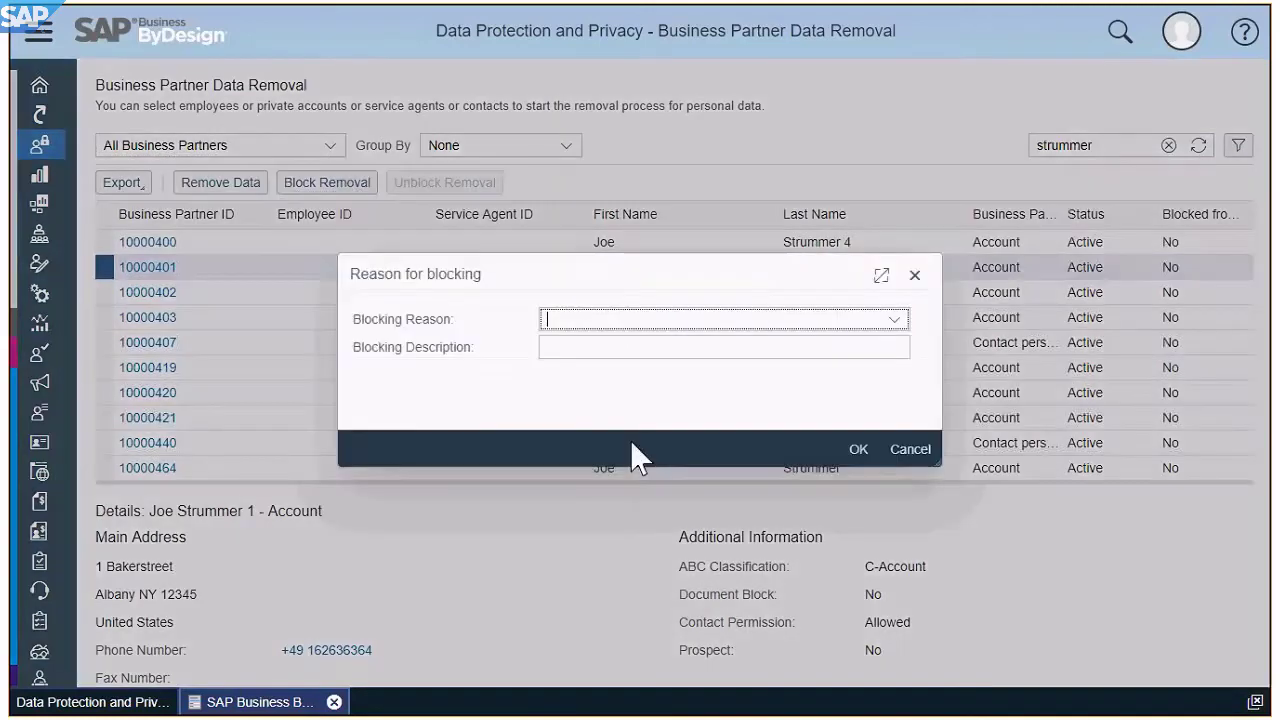
pyautogui.click(896, 320)
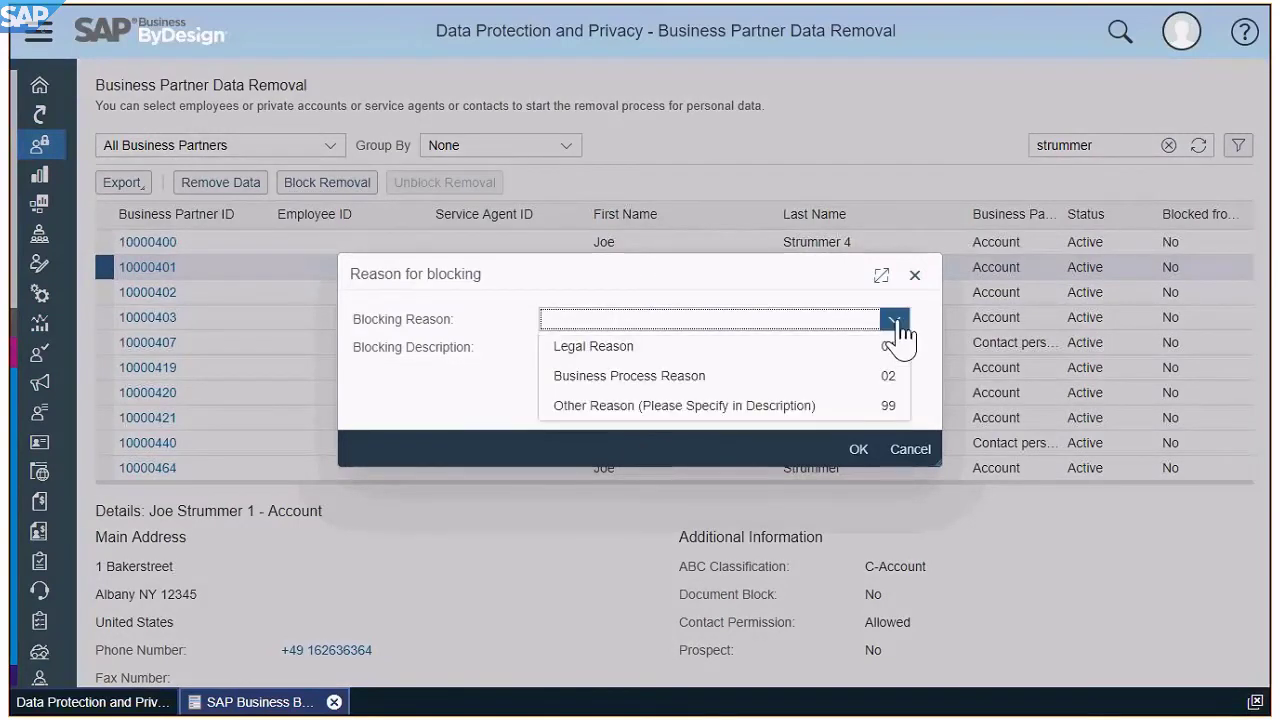
pyautogui.click(620, 358)
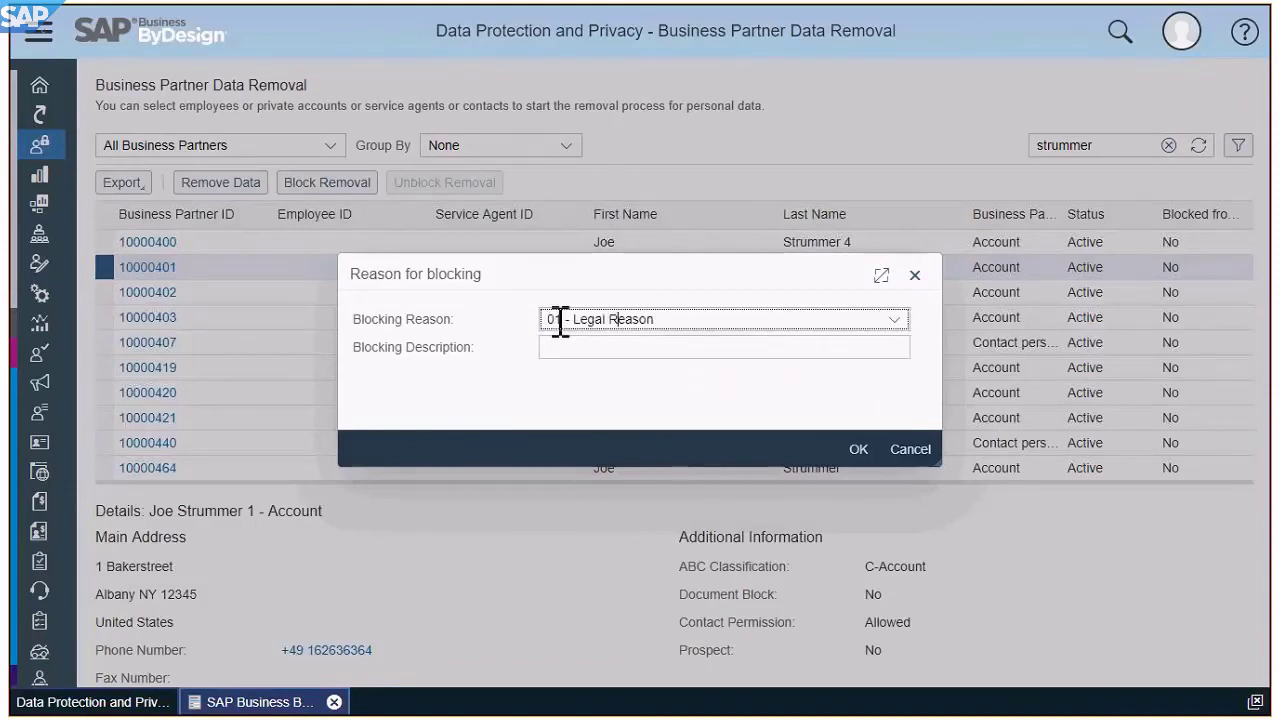
pyautogui.click(654, 346)
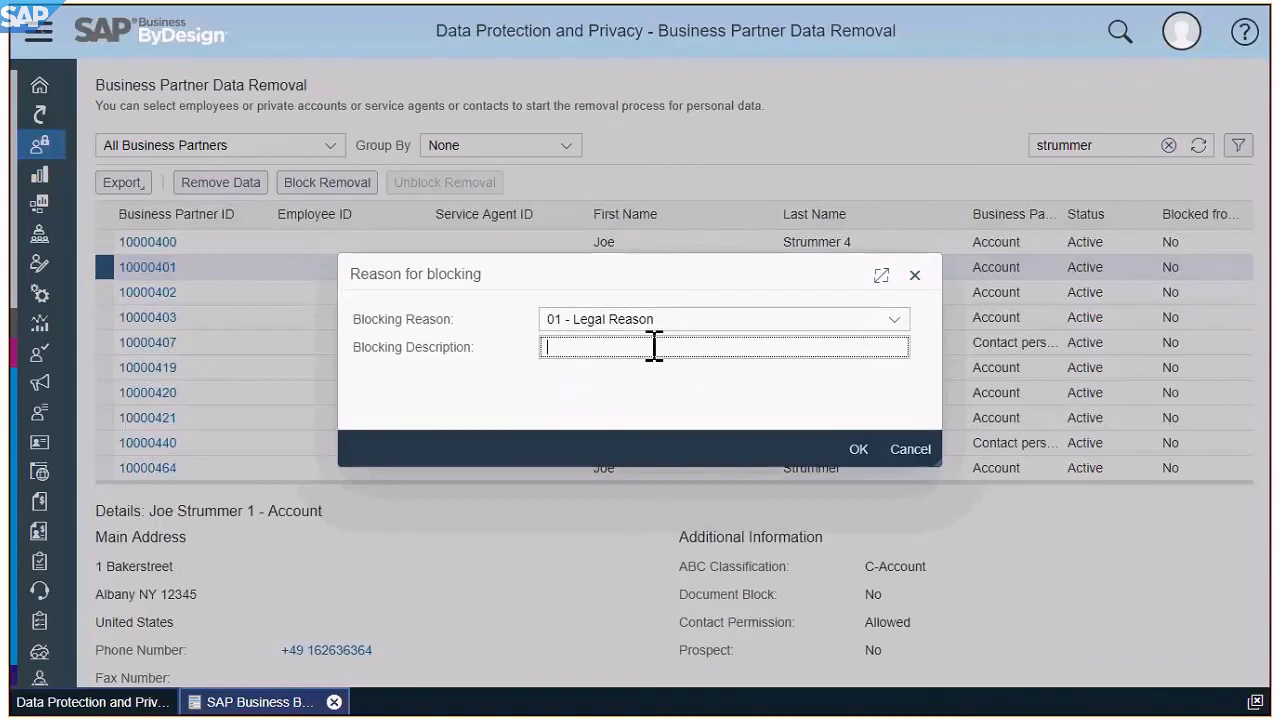
pyautogui.write('des')
pyautogui.click(910, 450)
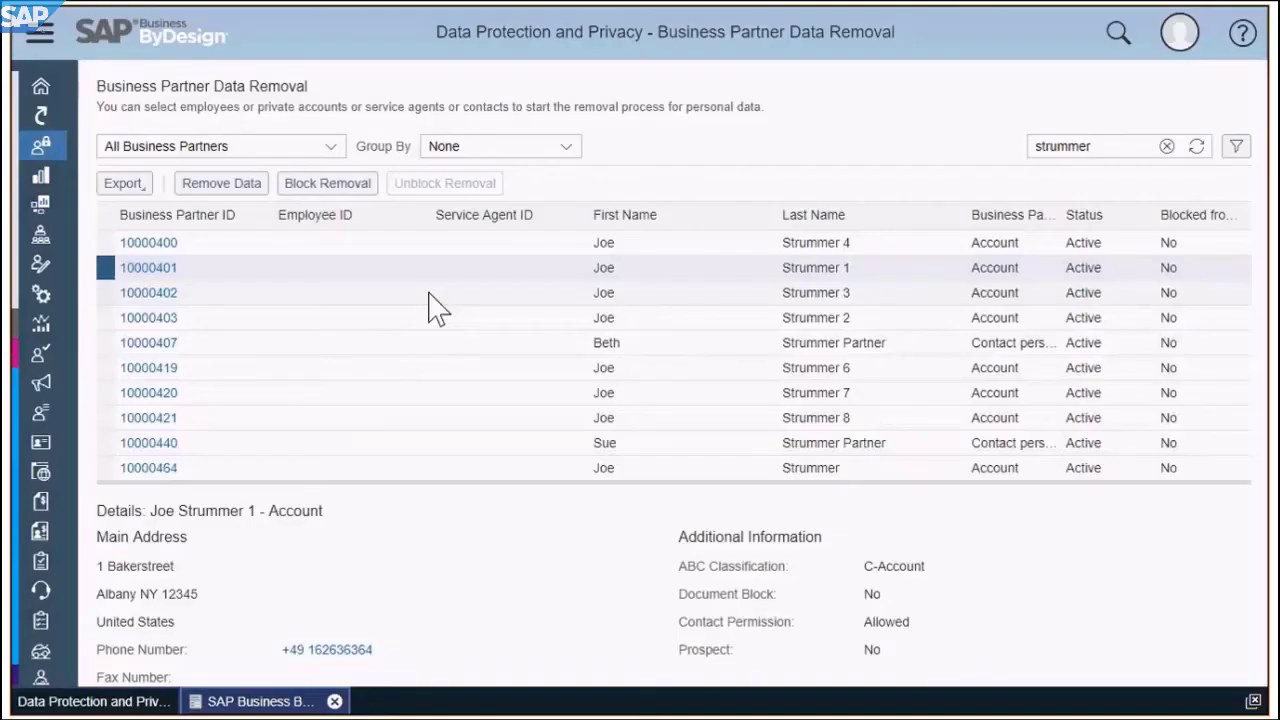